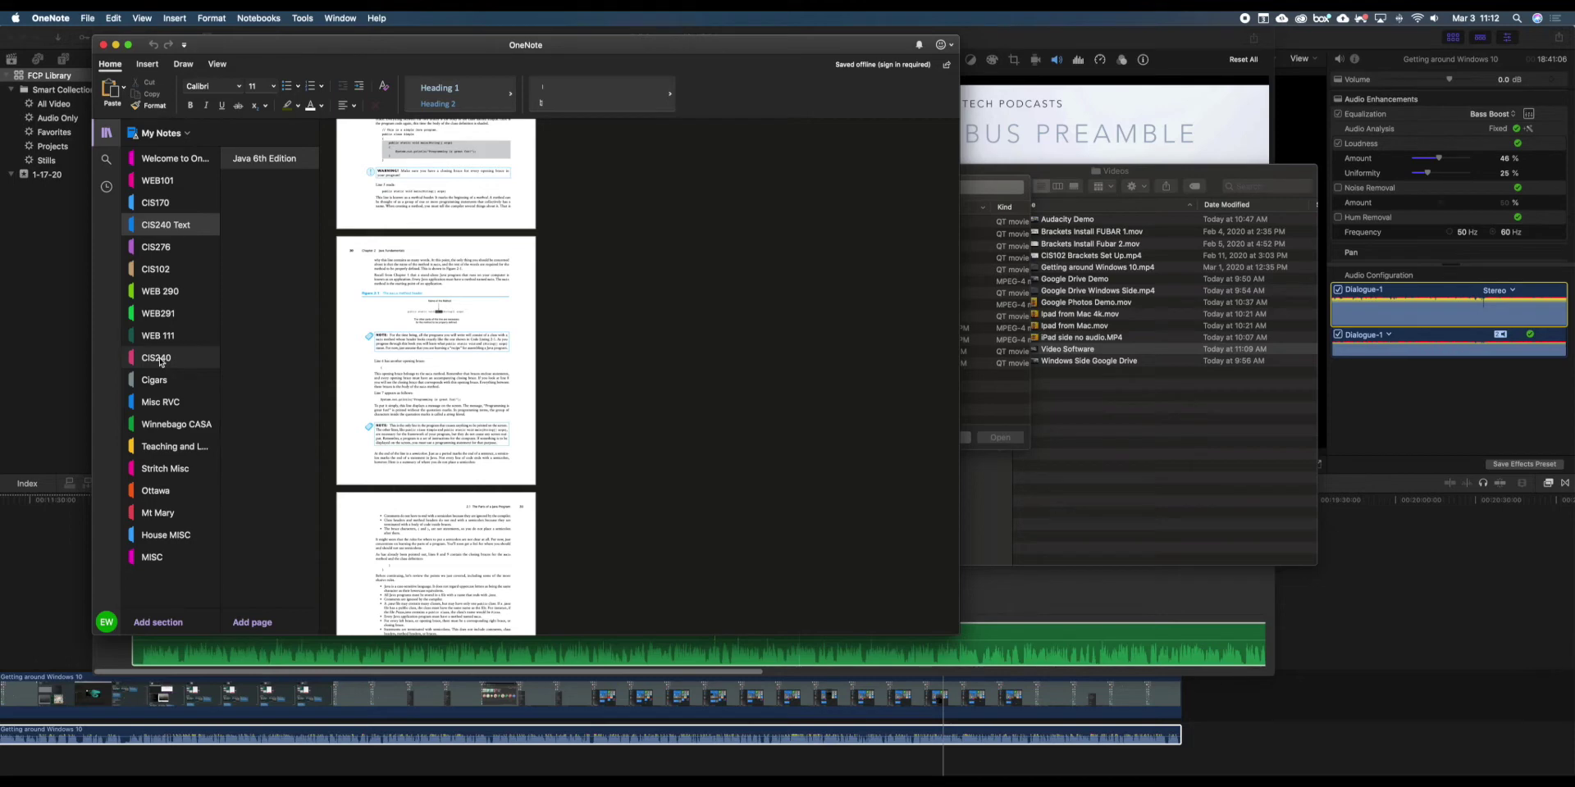
View the CIS276 section's pages and return to the CIS240 Text section.
click(160, 256)
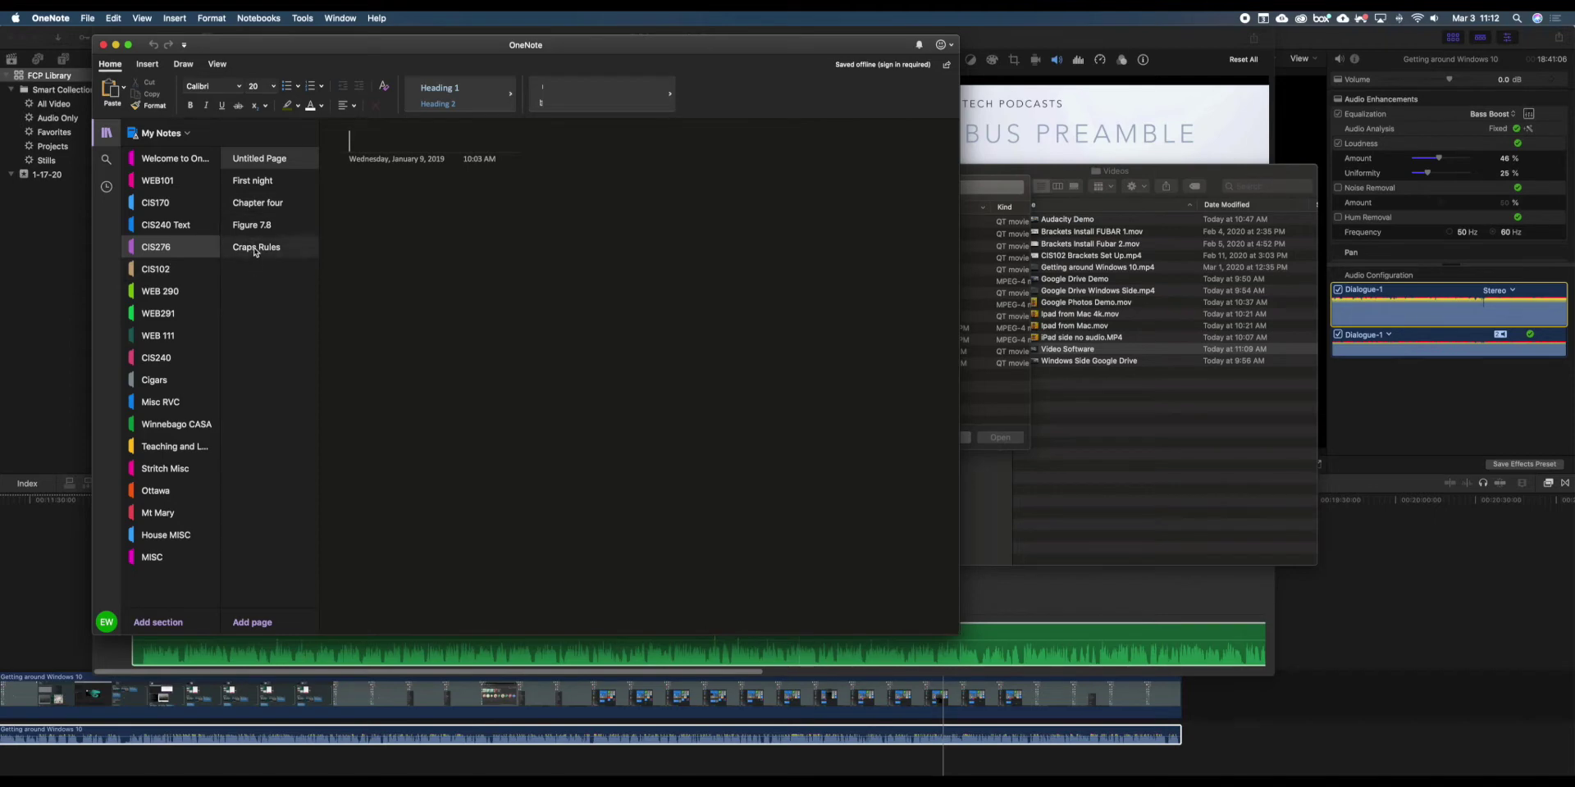
click(163, 235)
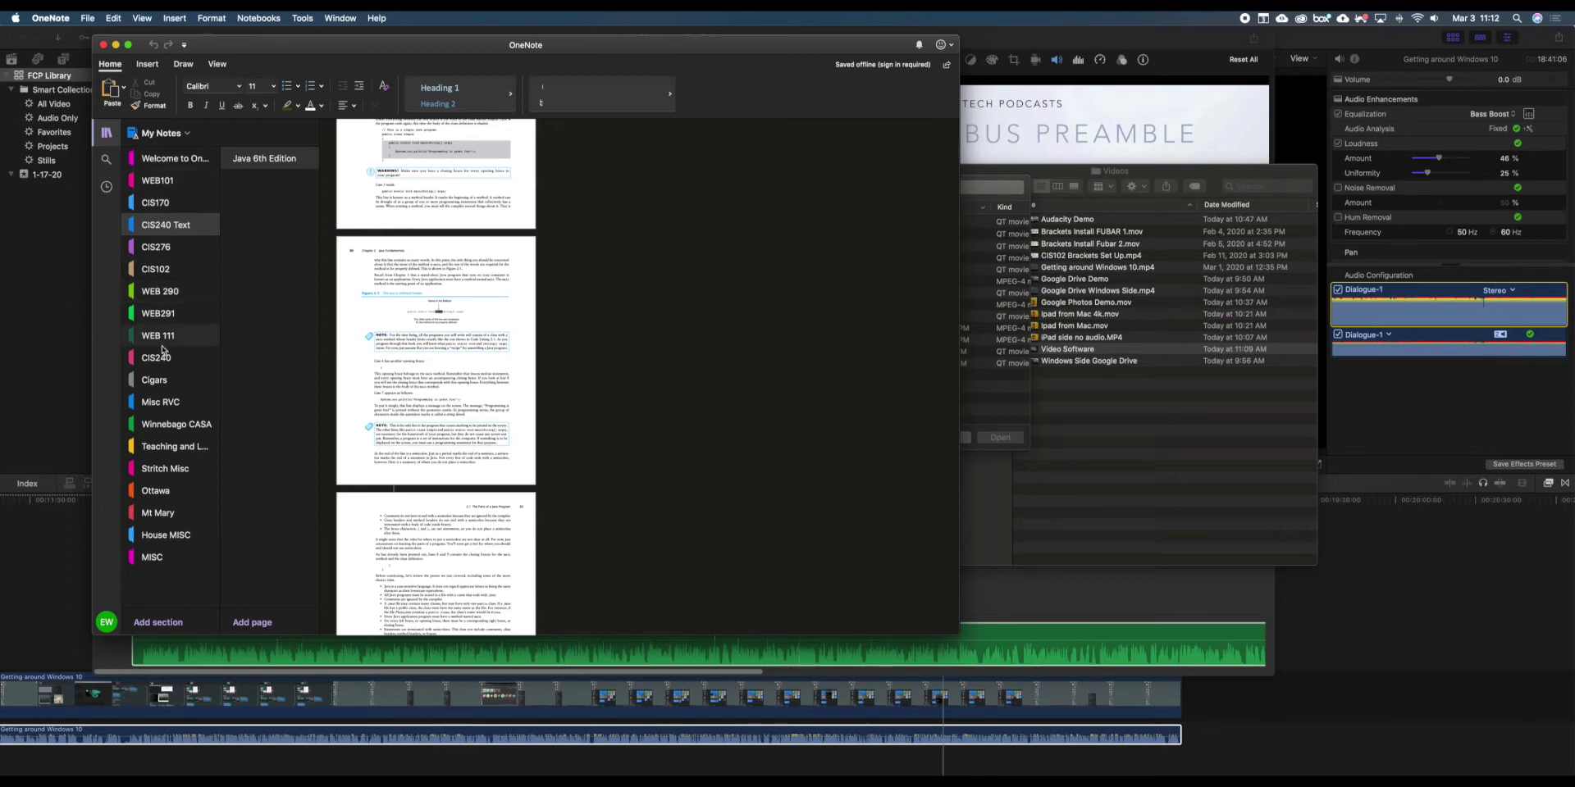
scroll(146, 514, up, 1)
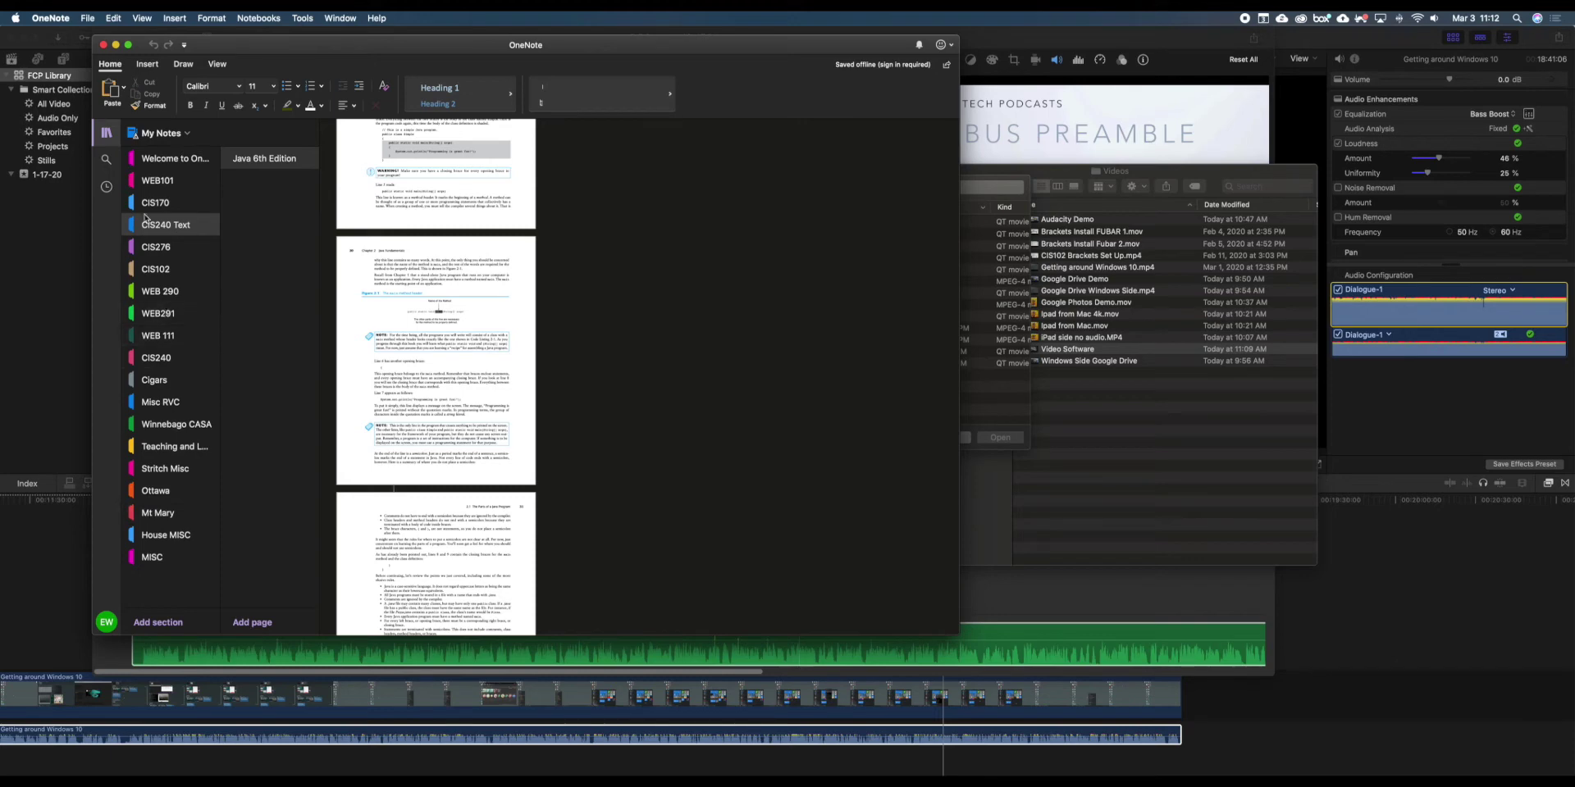
Open the WEB101 section and review the notes on its Chapters 8 & 9 page.
click(155, 184)
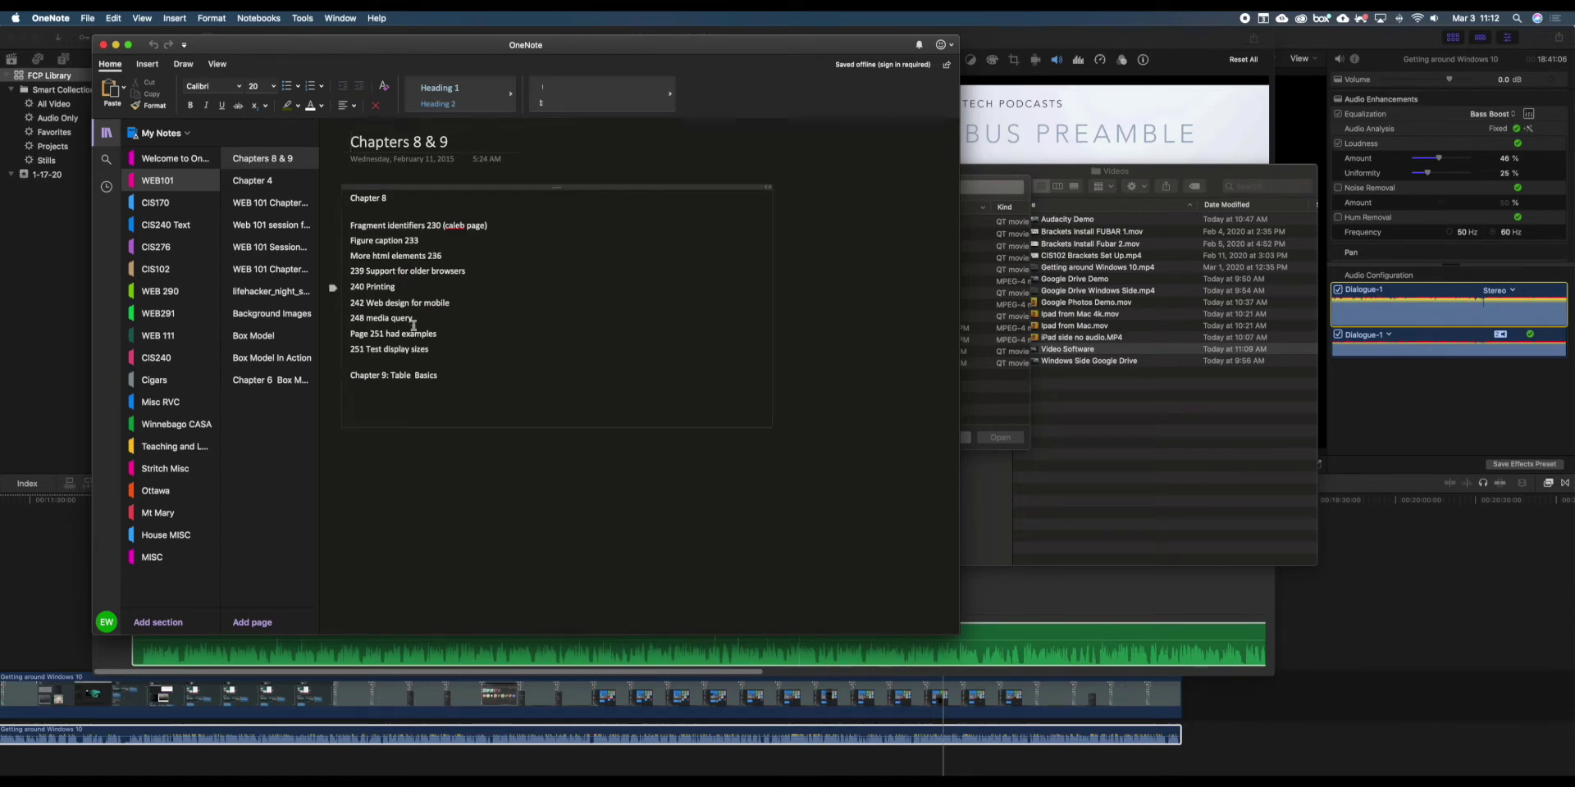
click(449, 376)
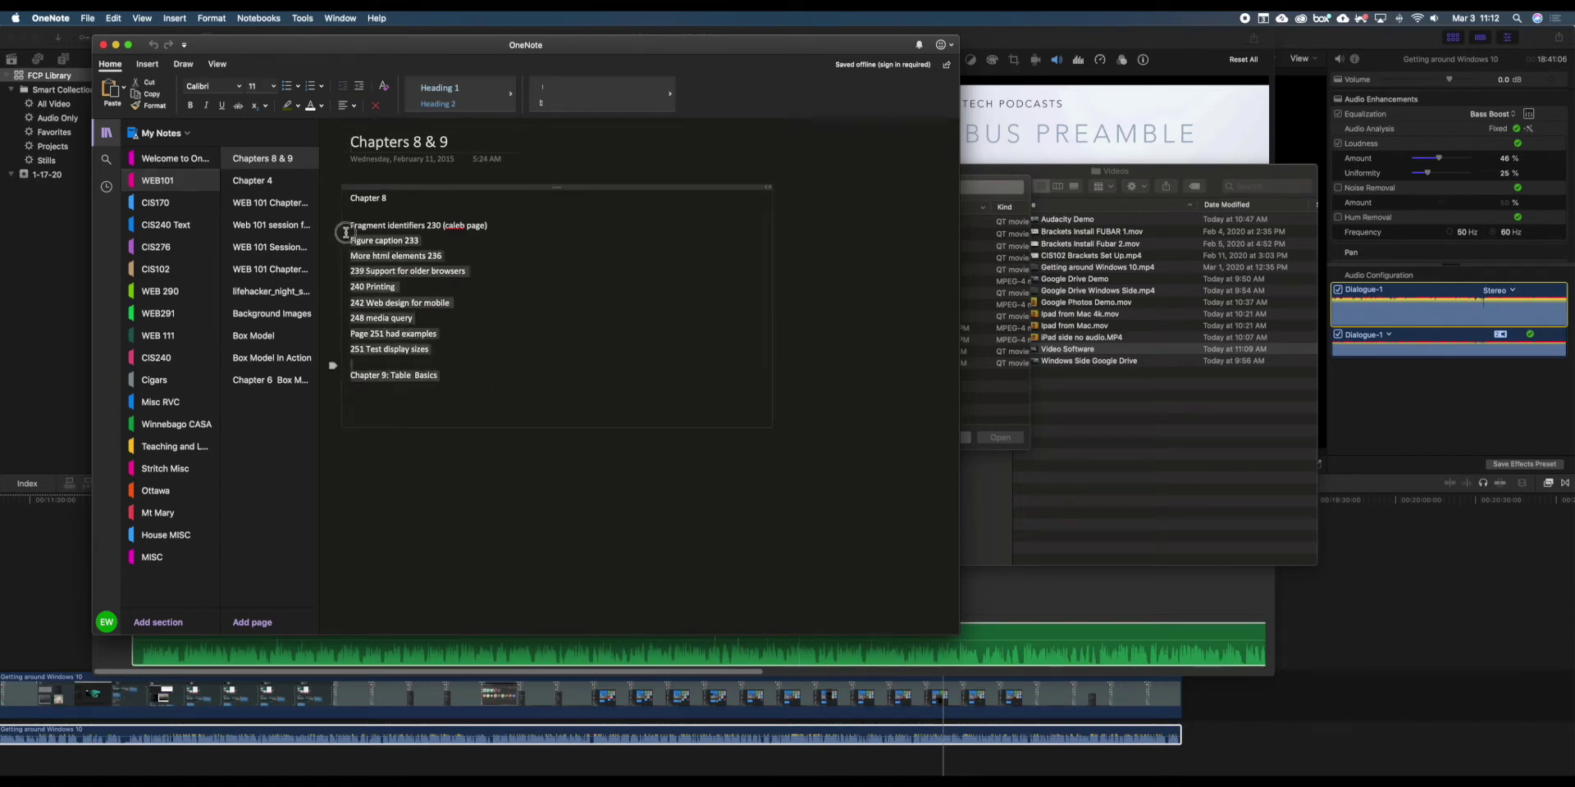
click(491, 296)
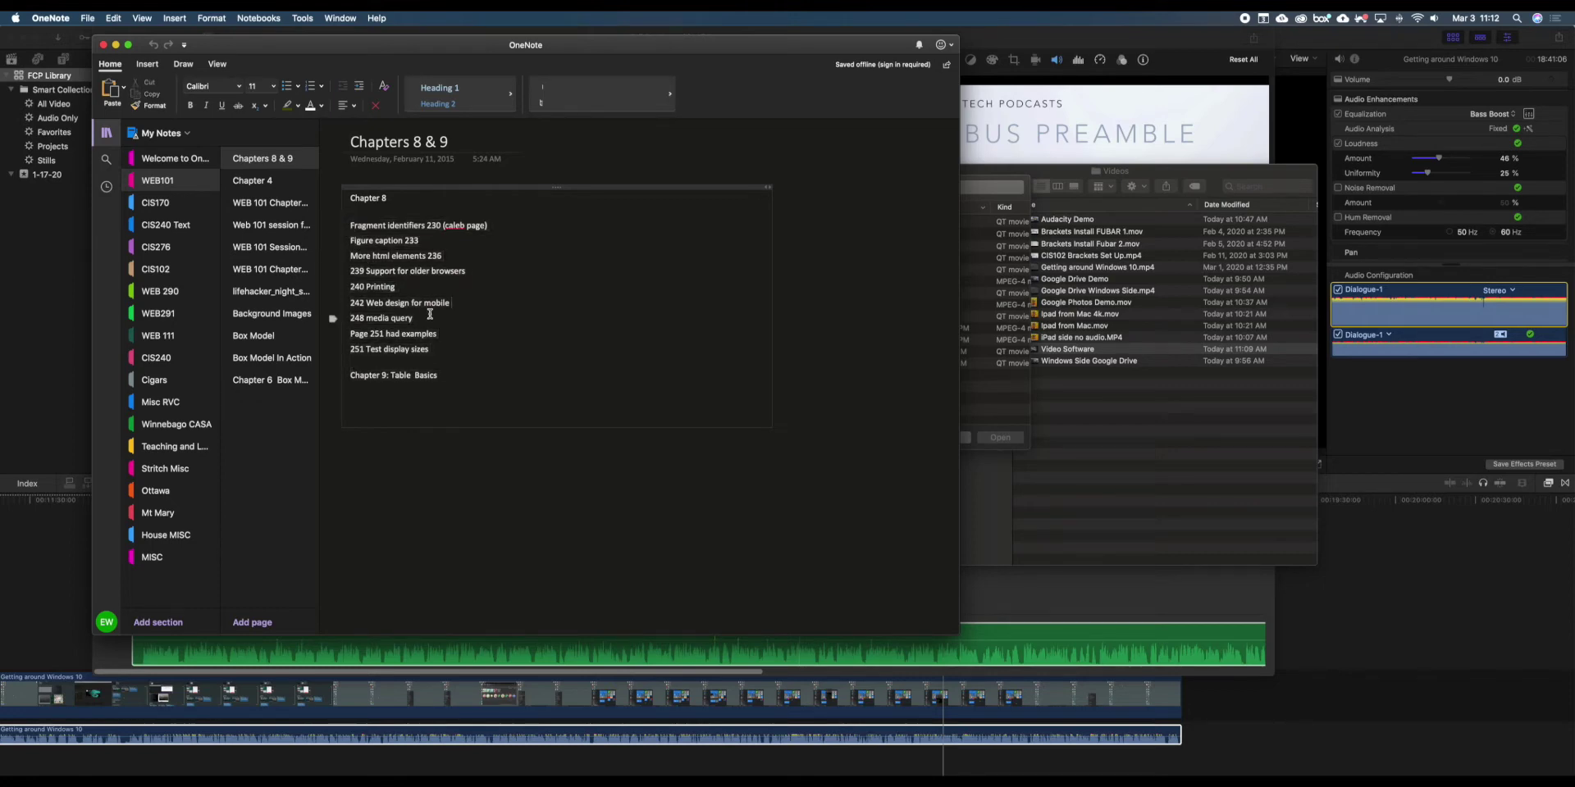
Review the WEB101 pages for session four and for Session Two Chapters 3 and 4.
click(265, 225)
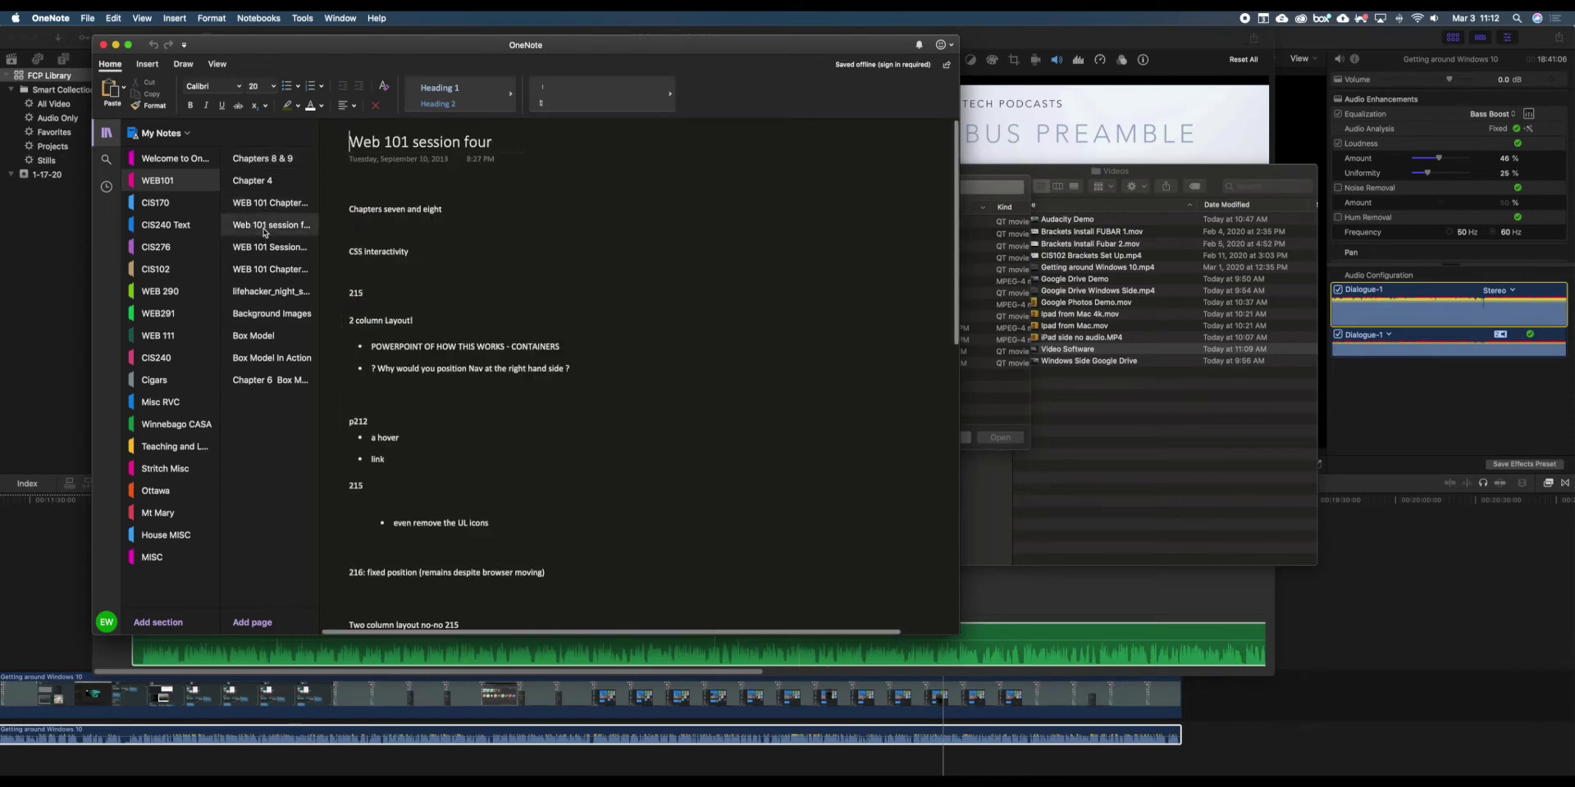
click(264, 246)
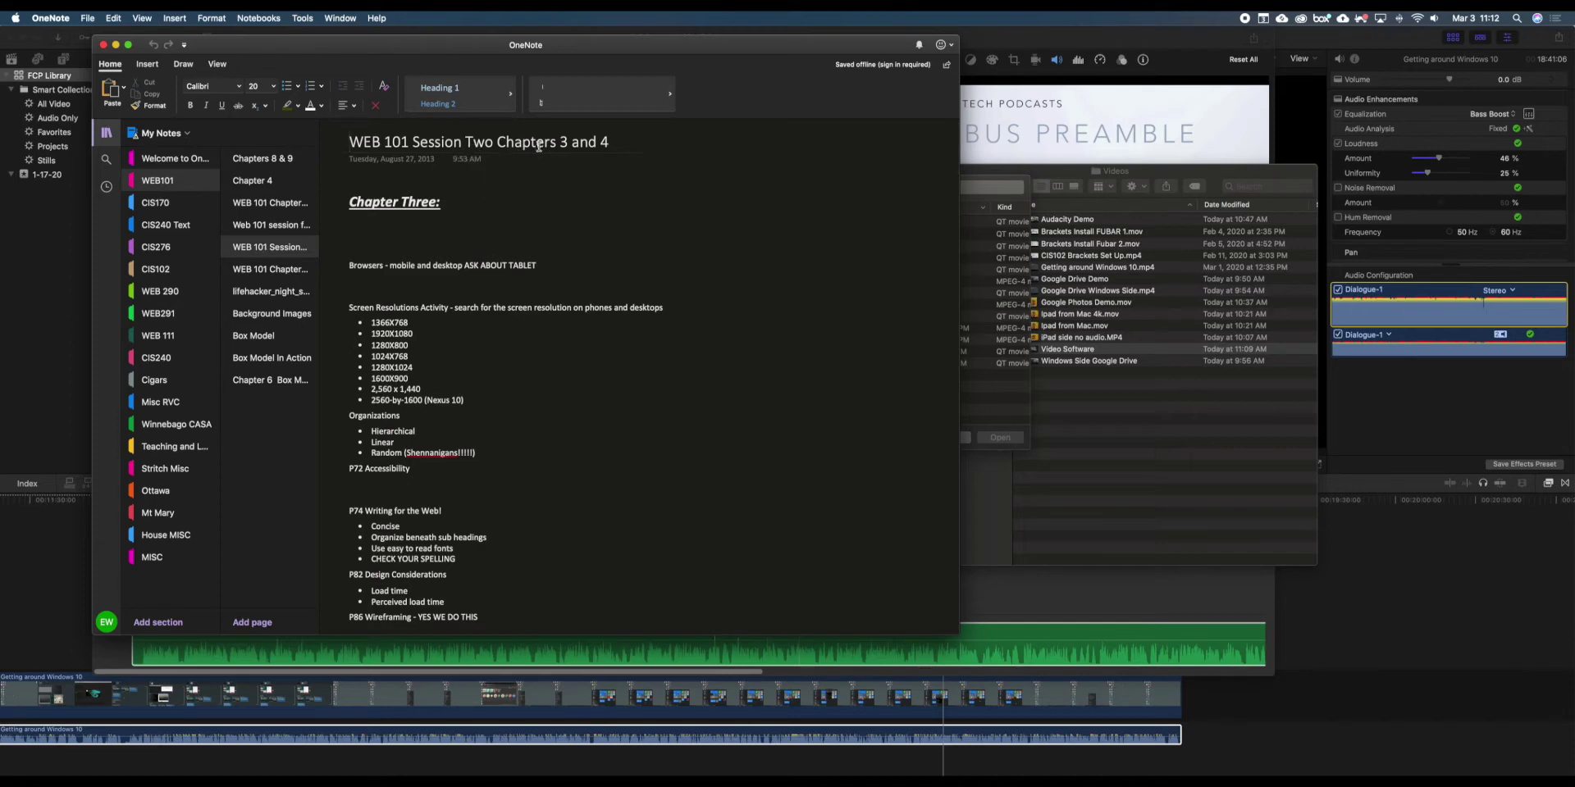
scroll(476, 296, down, 2)
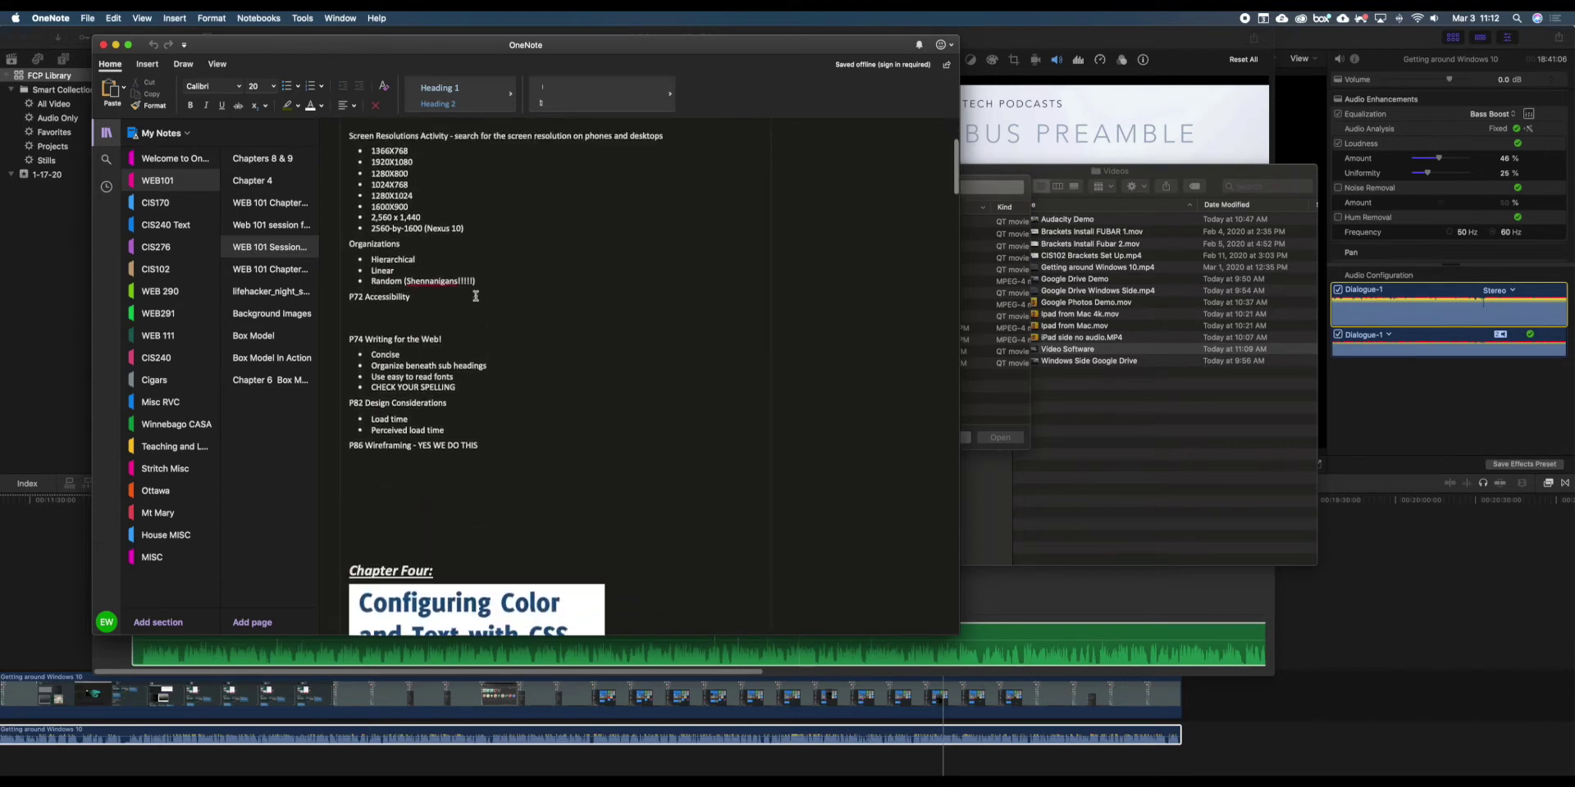
scroll(474, 295, up, 5)
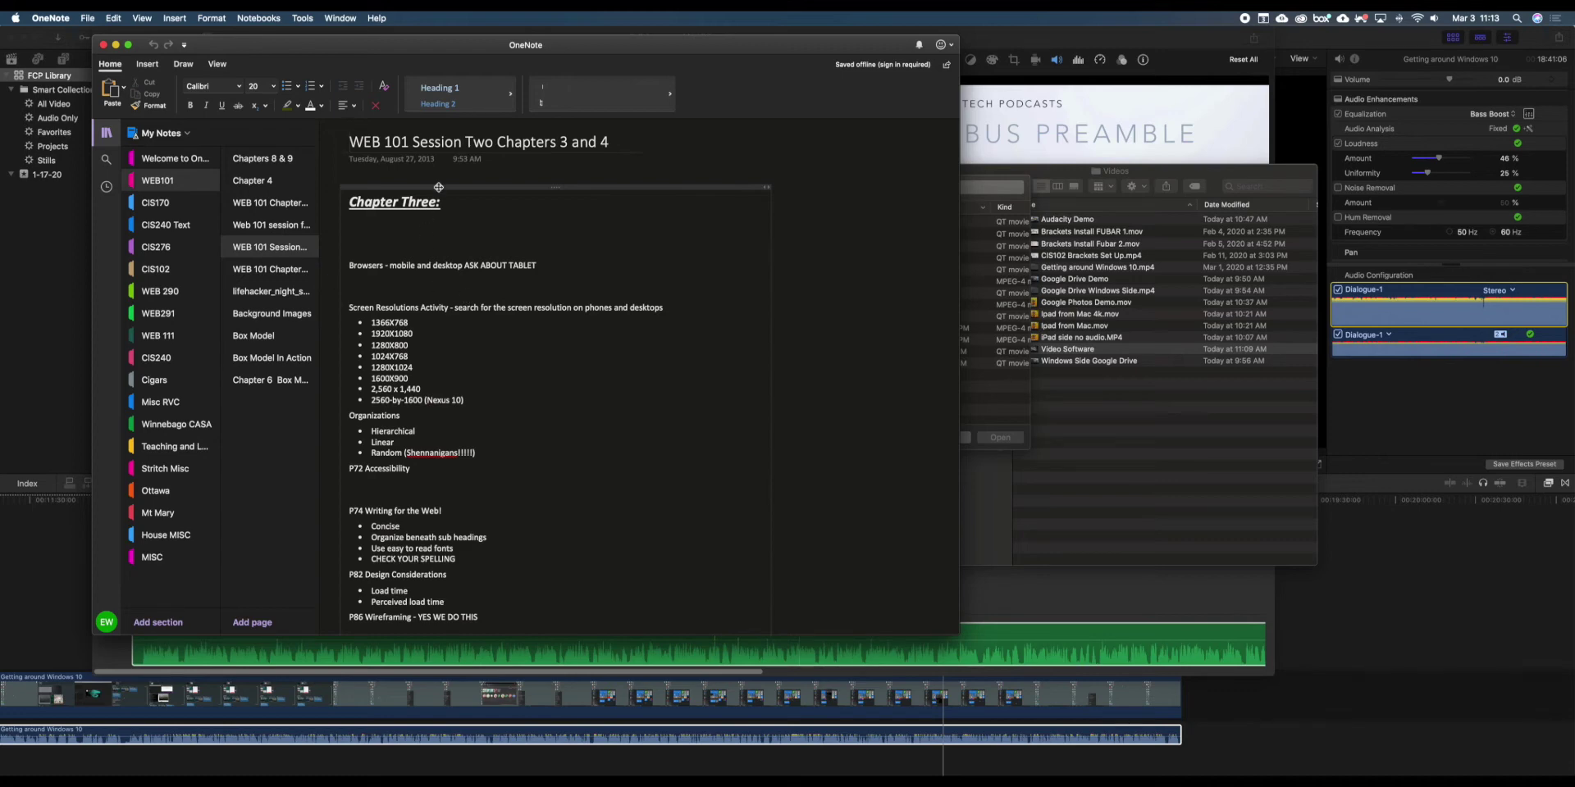
drag(451, 42, 451, 33)
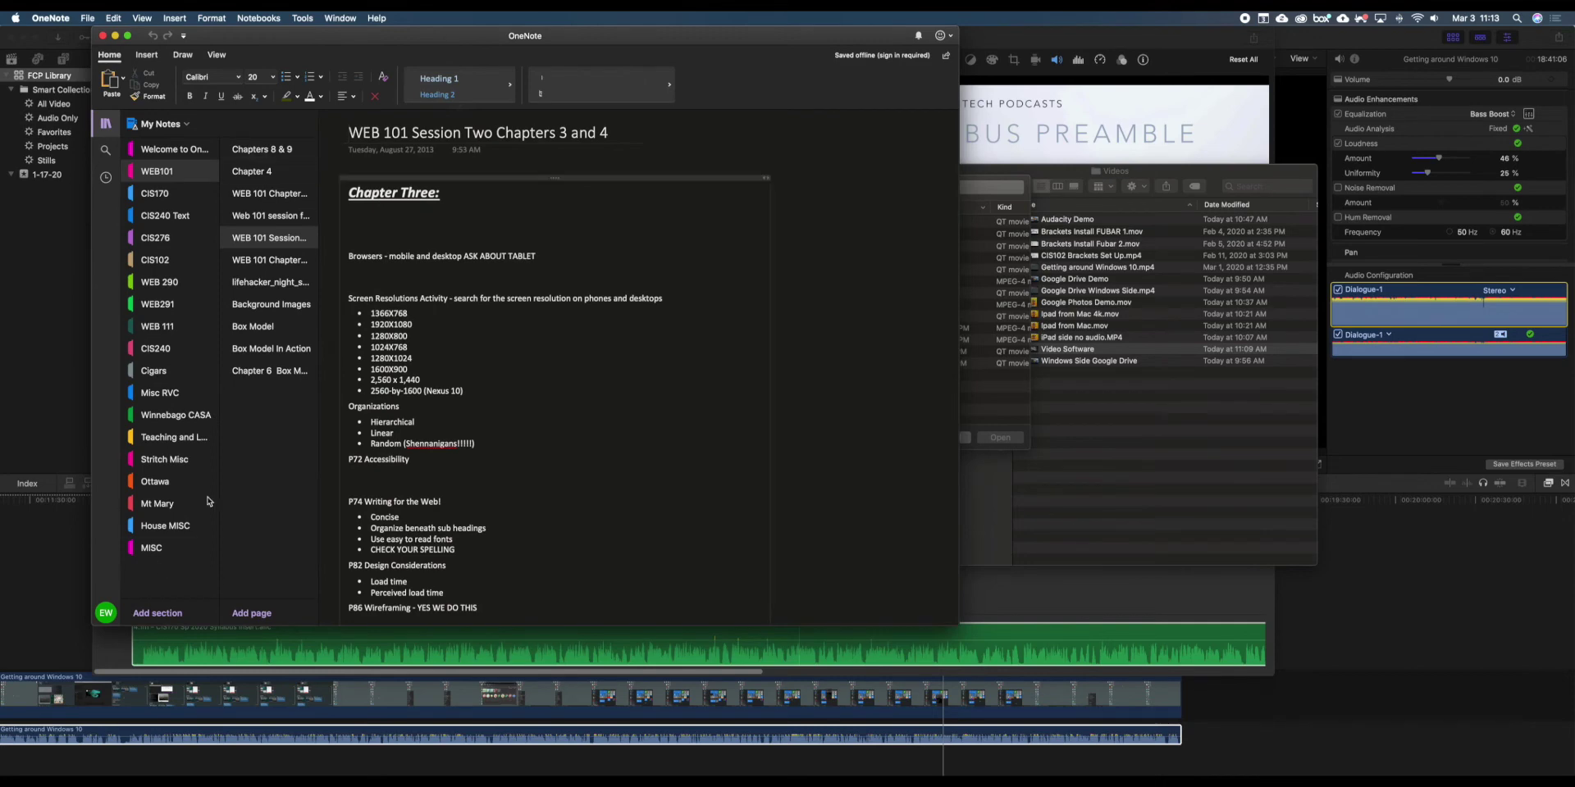
scroll(496, 431, down, 3)
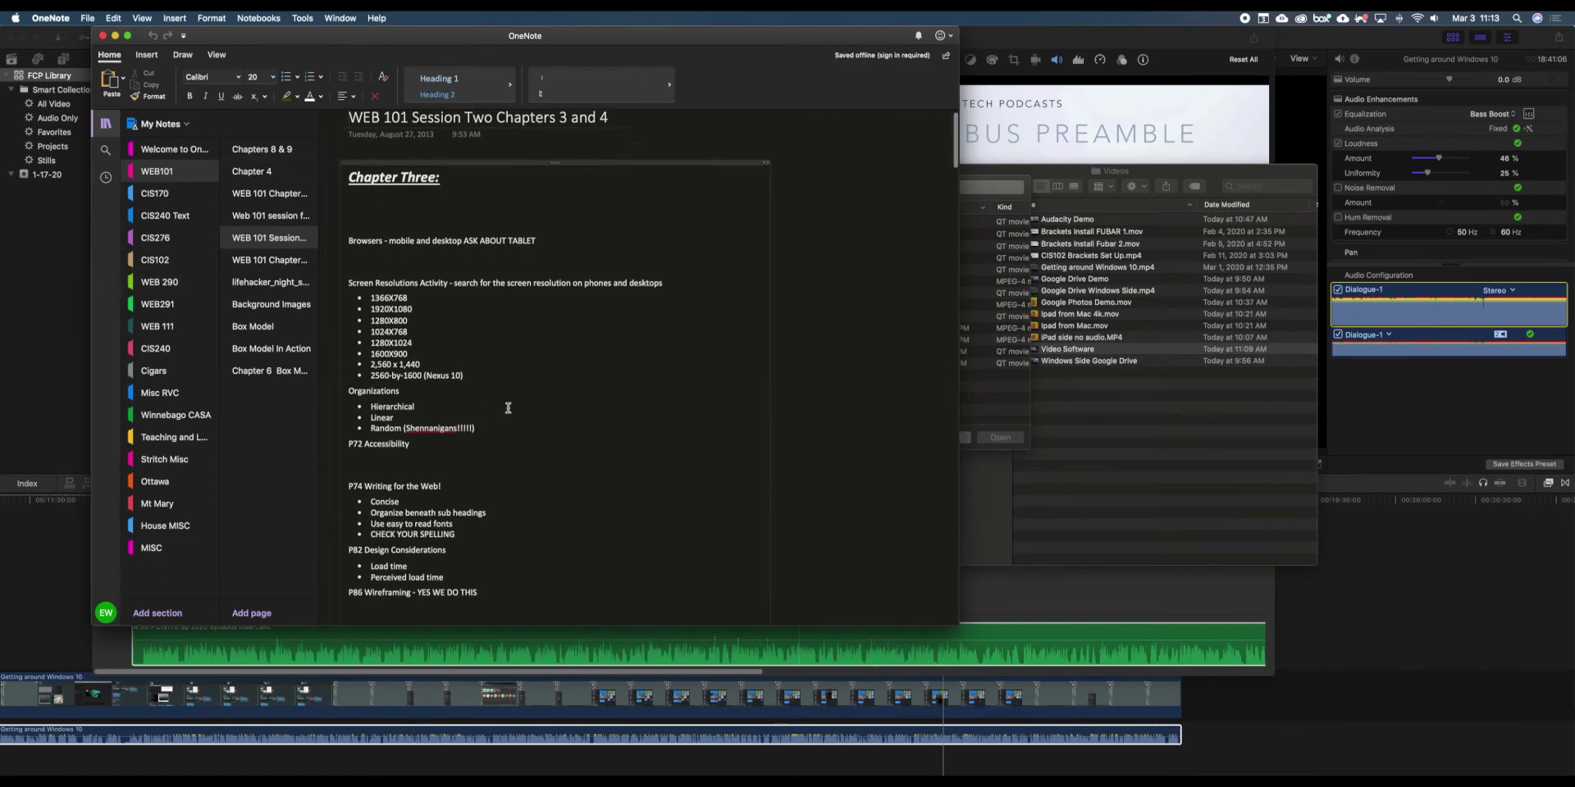
scroll(508, 408, up, 3)
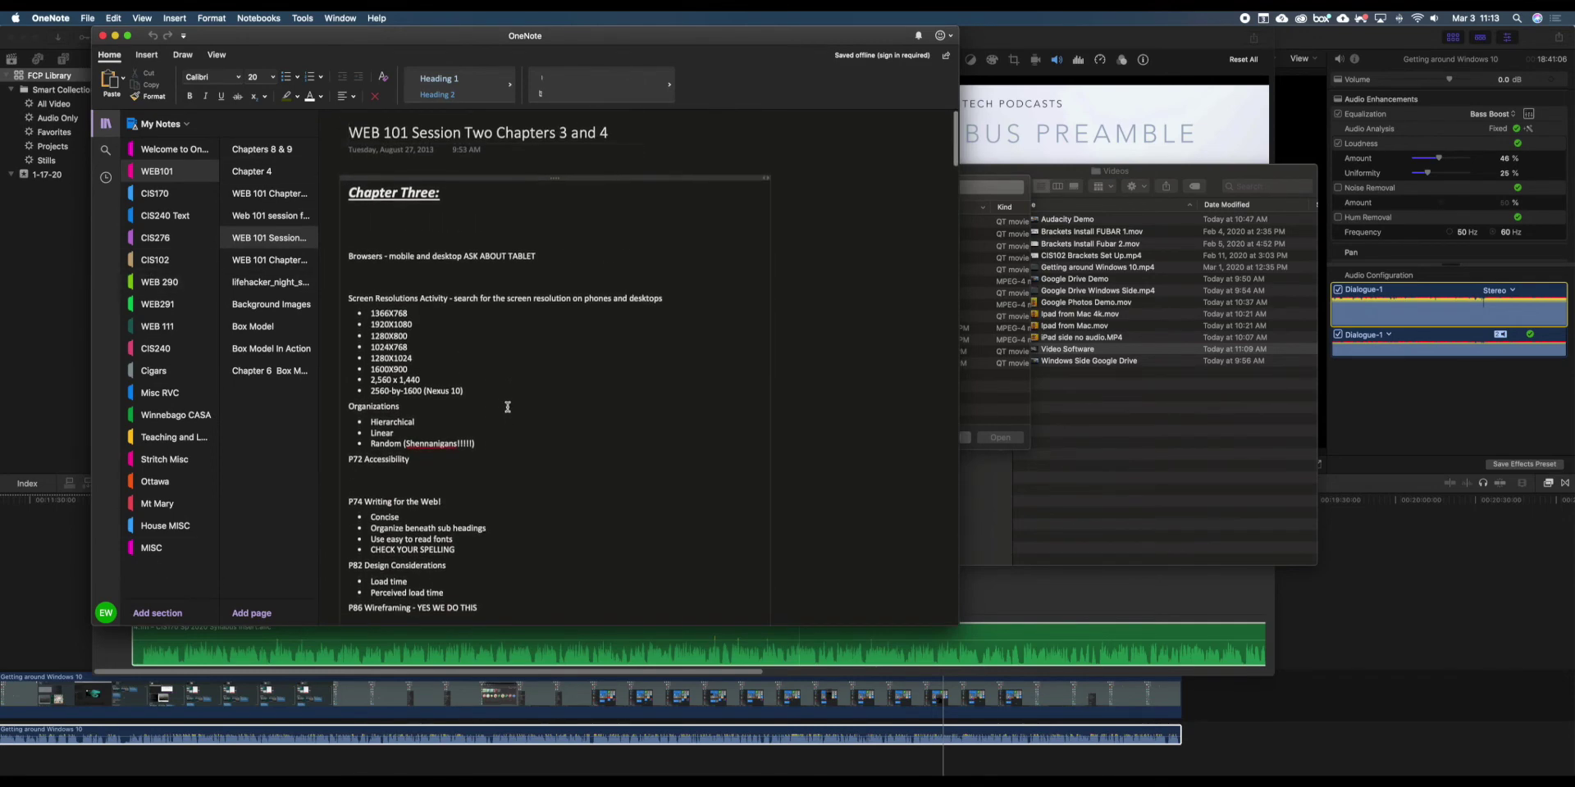
click(490, 443)
Open the WEB 101 Chapter Two page and look through its textbook clippings from start to end.
click(261, 260)
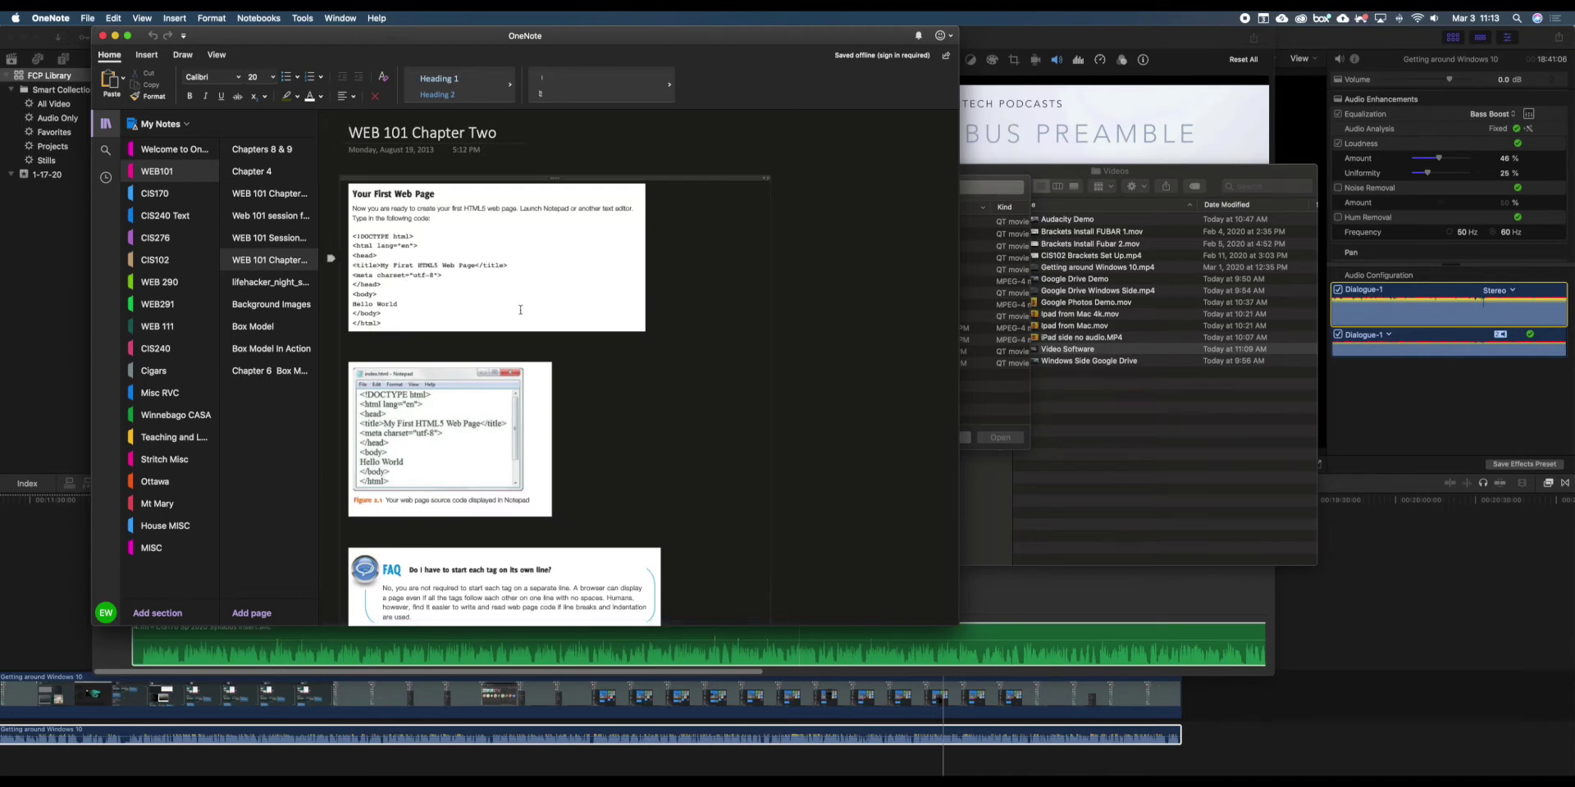
scroll(459, 328, down, 10)
scroll(538, 373, up, 10)
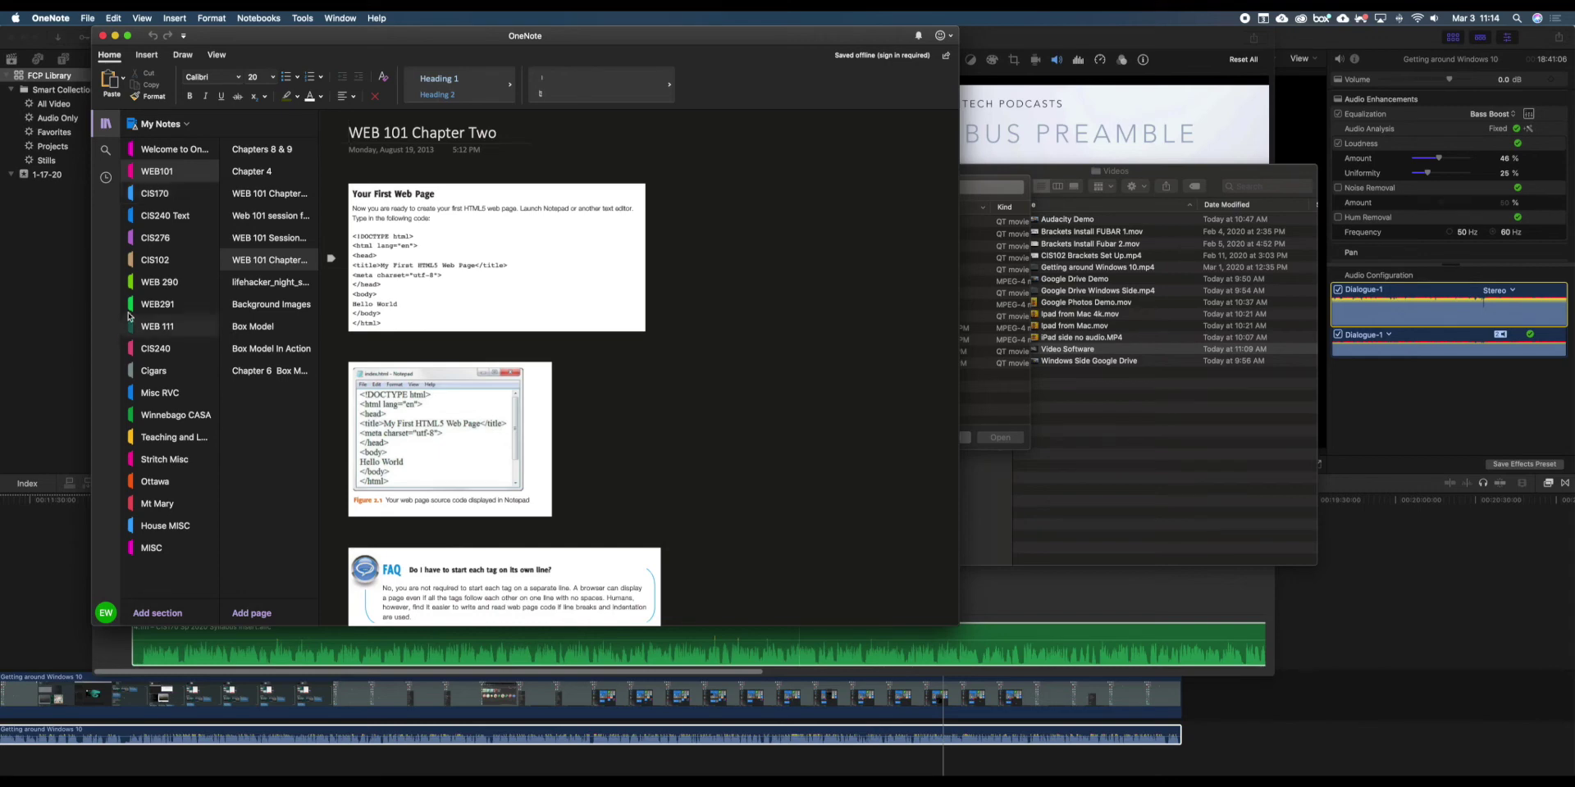
Create a new page in the CIS102 section and title it "Session 8".
click(151, 266)
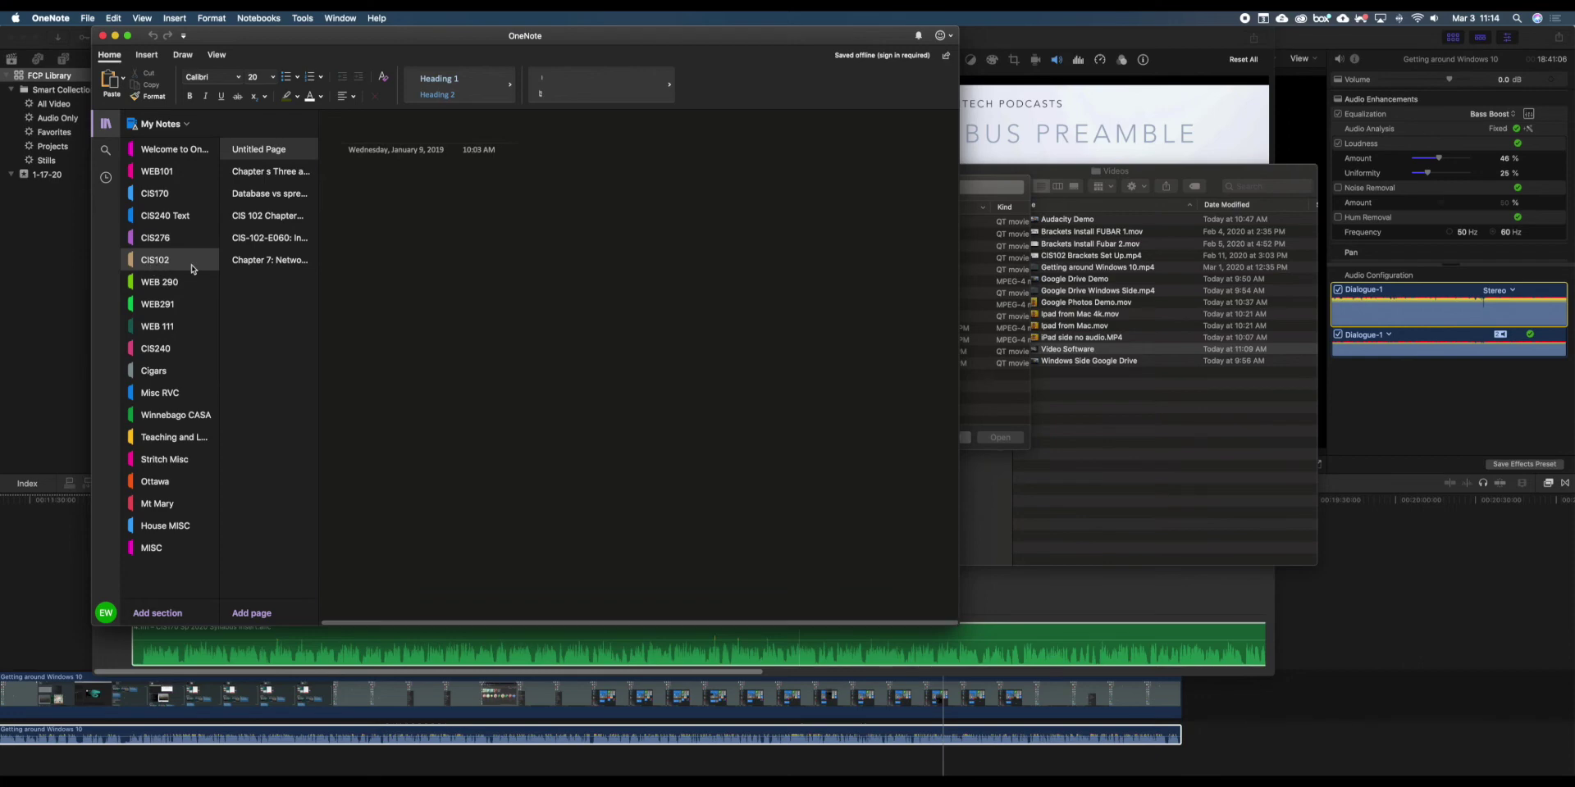
right_click(263, 289)
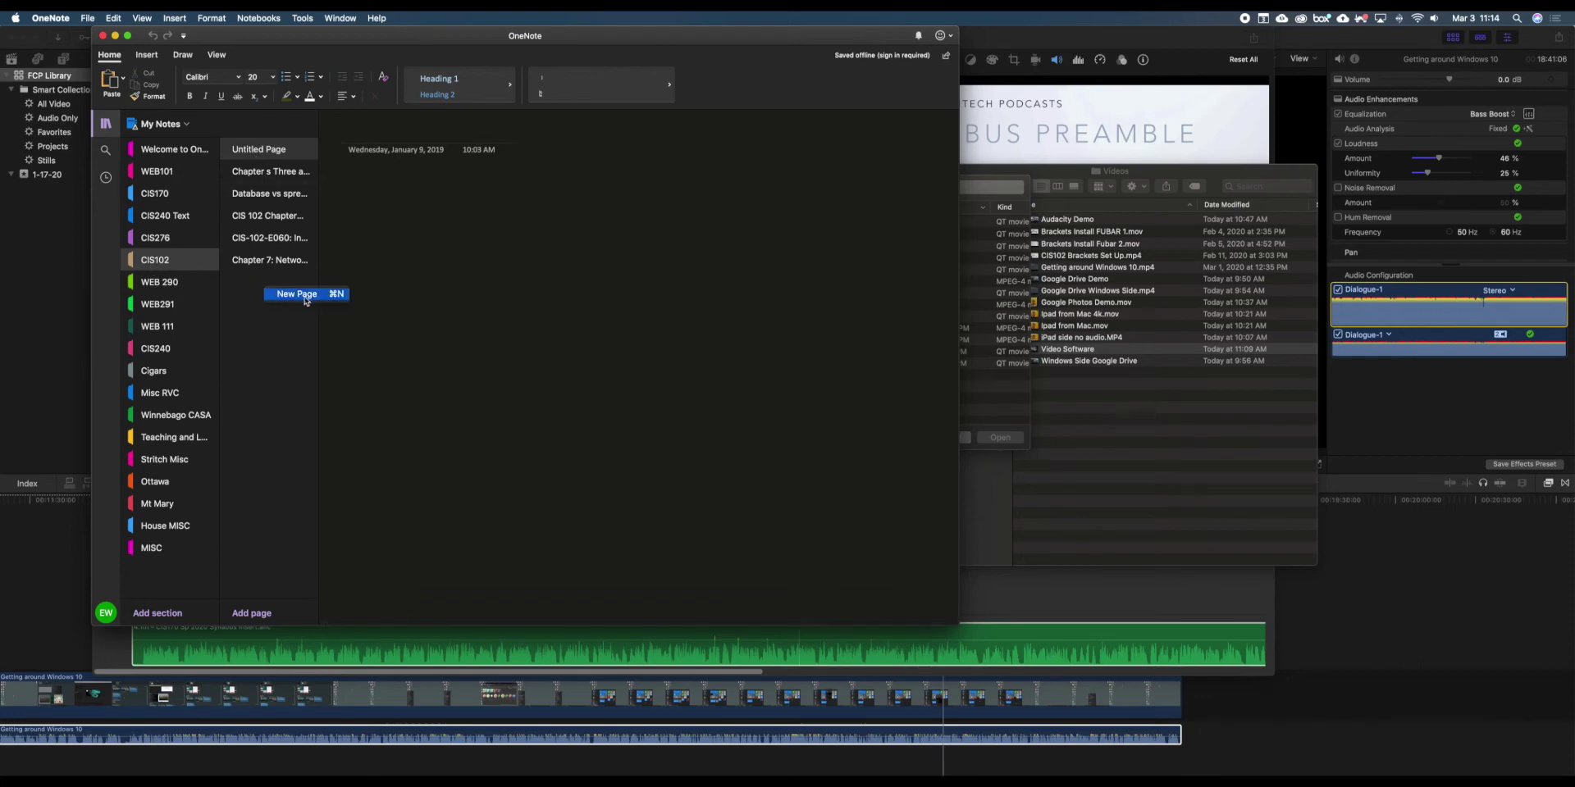
click(302, 294)
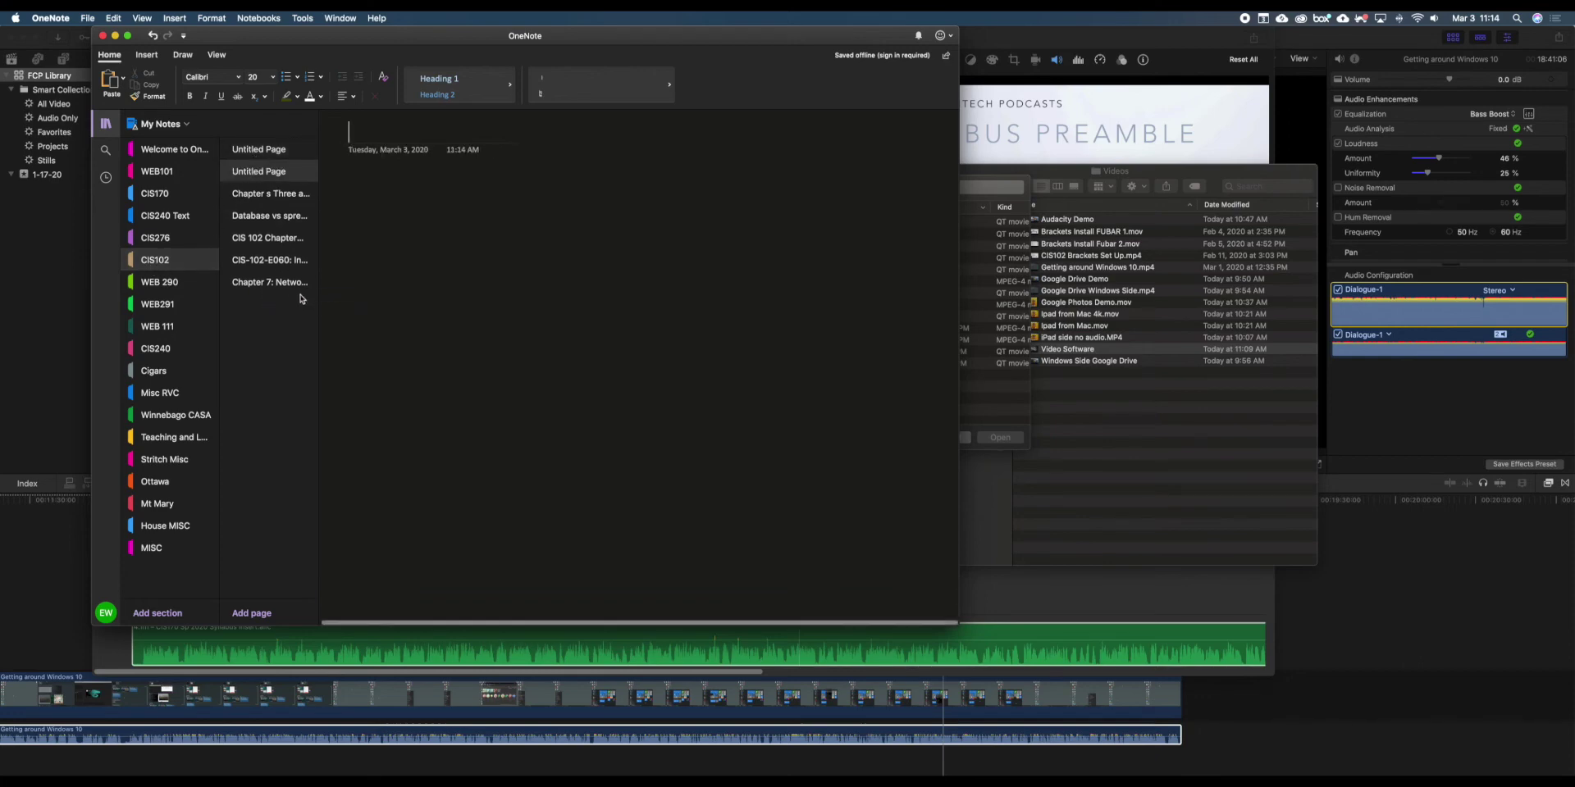
text(SEssion )
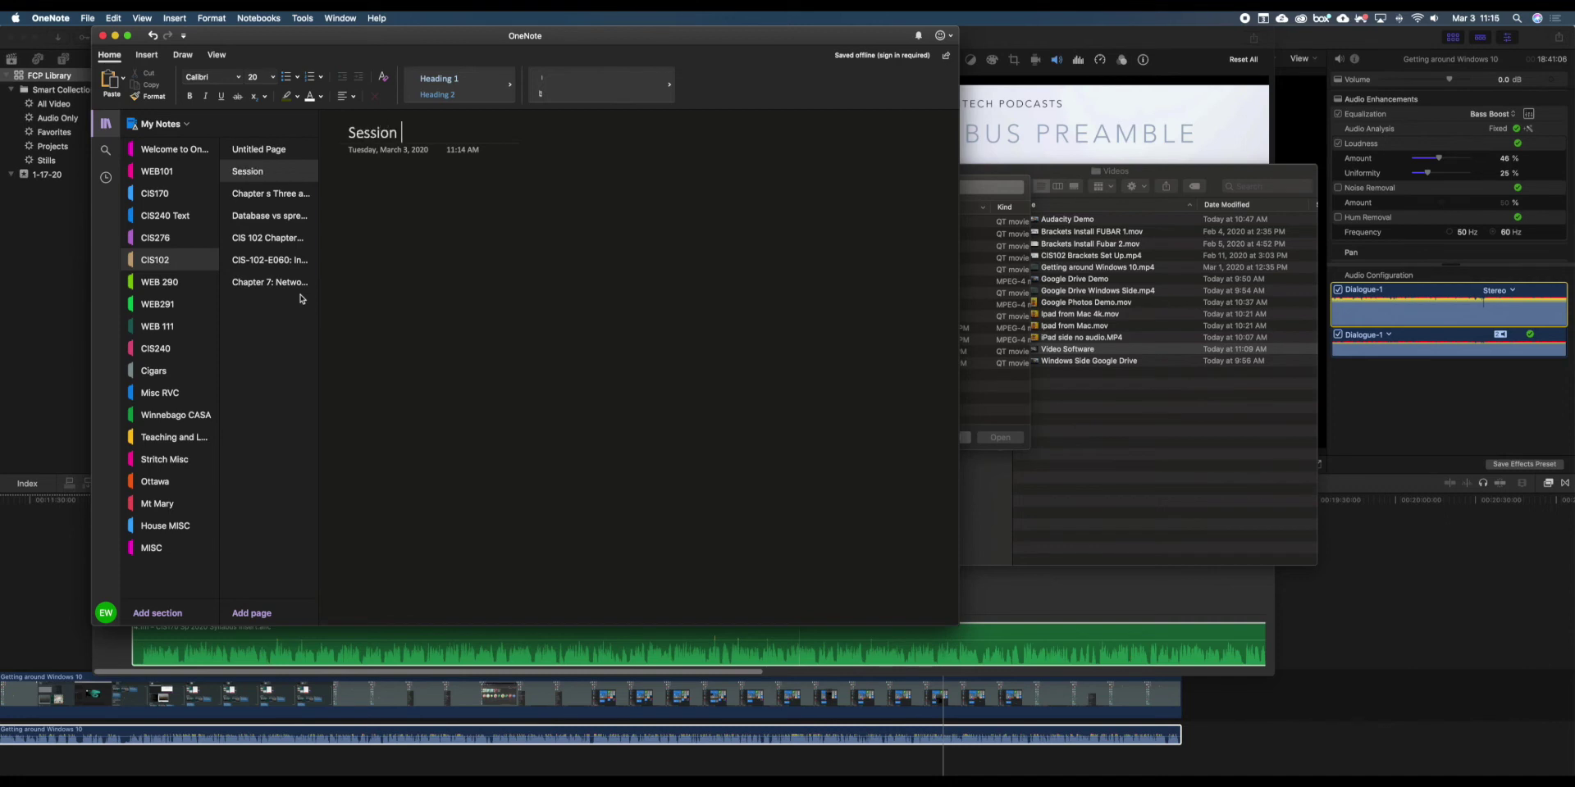
text(8)
key(Return)
Write the note "Notes for Session 8" in the body of the Session 8 page.
text(Notes for Sesion)
key(BackSpace)
key(BackSpace)
key(BackSpace)
text(sion 8)
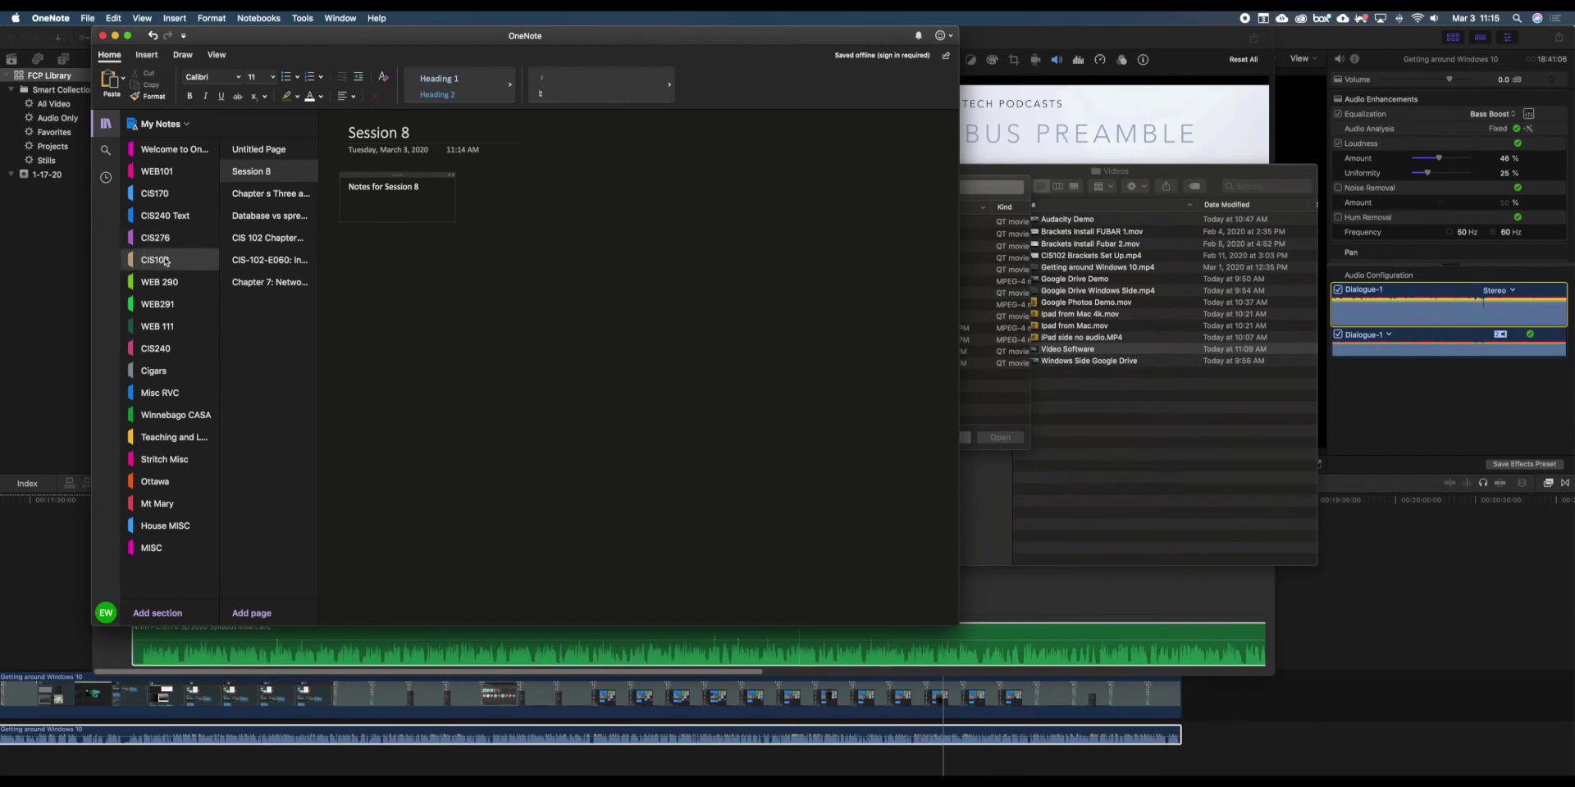
Look through the other CIS102 pages, including CIS 102 Chapter One / Session One, Chapter 7 on networking and the Untitled Page.
click(255, 196)
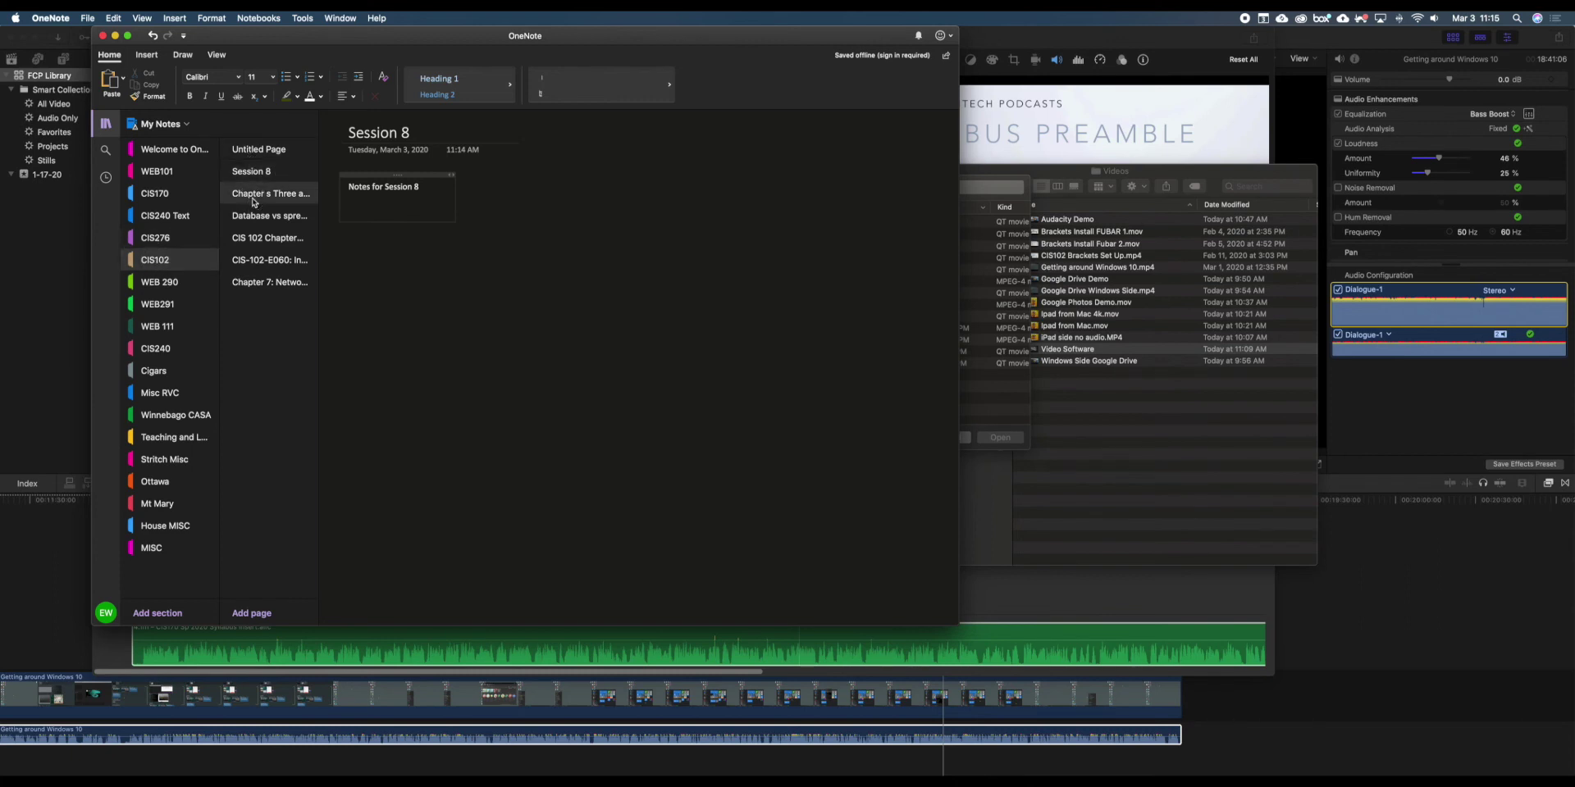
click(260, 217)
click(257, 240)
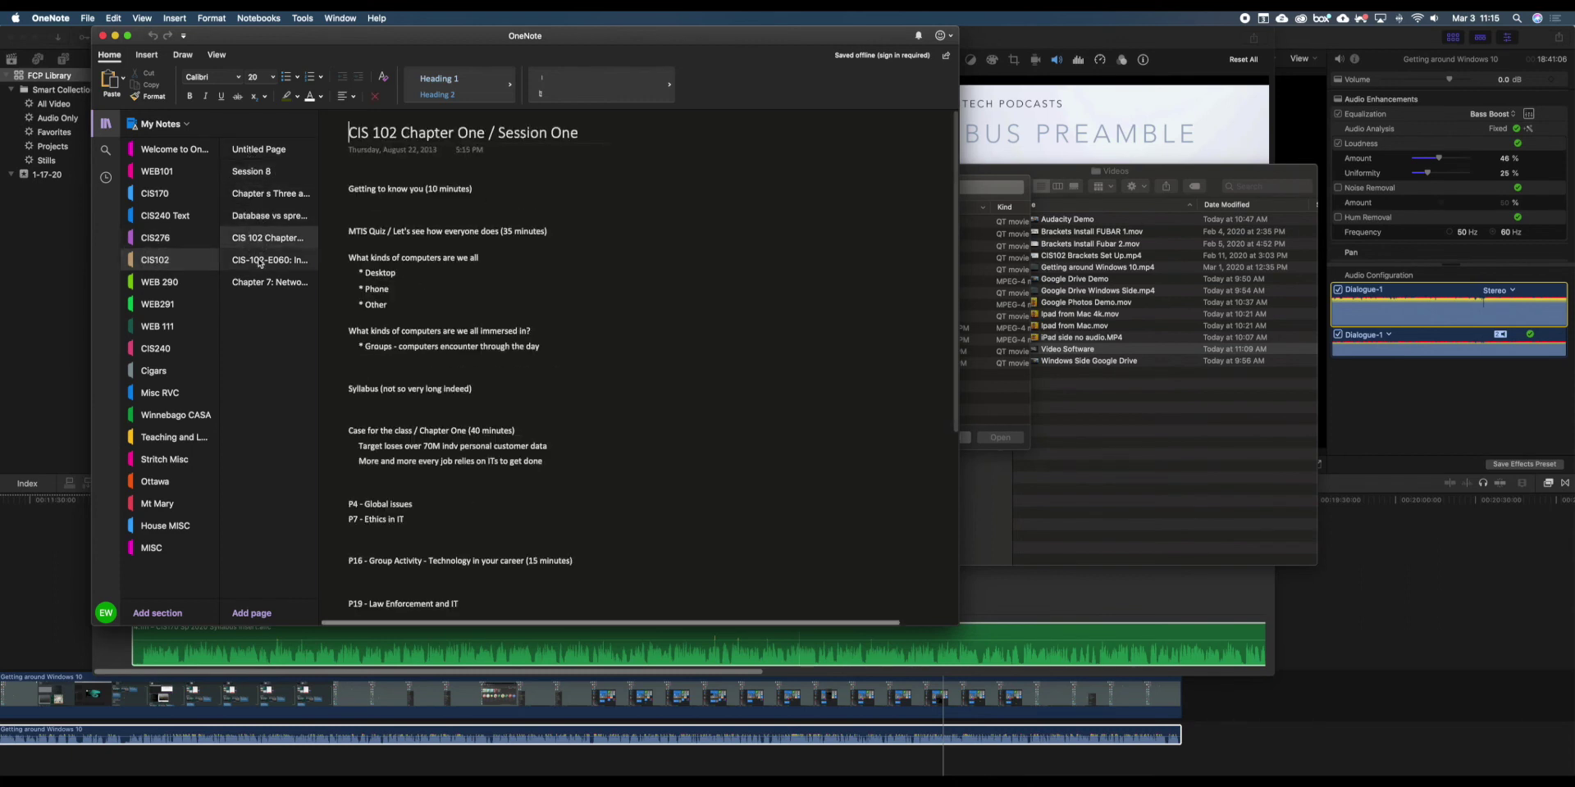
click(259, 260)
click(260, 283)
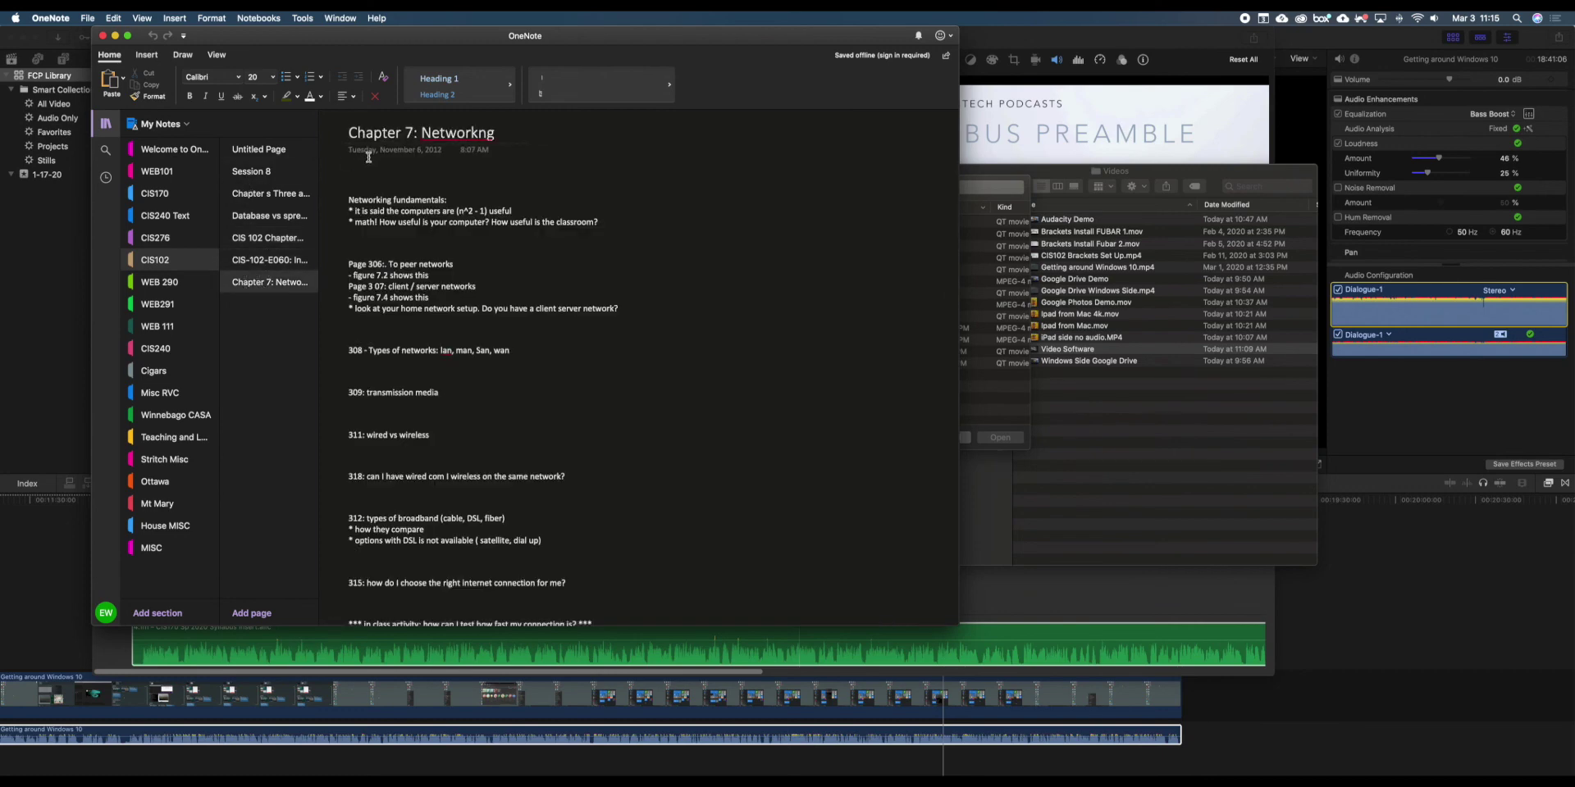
click(275, 156)
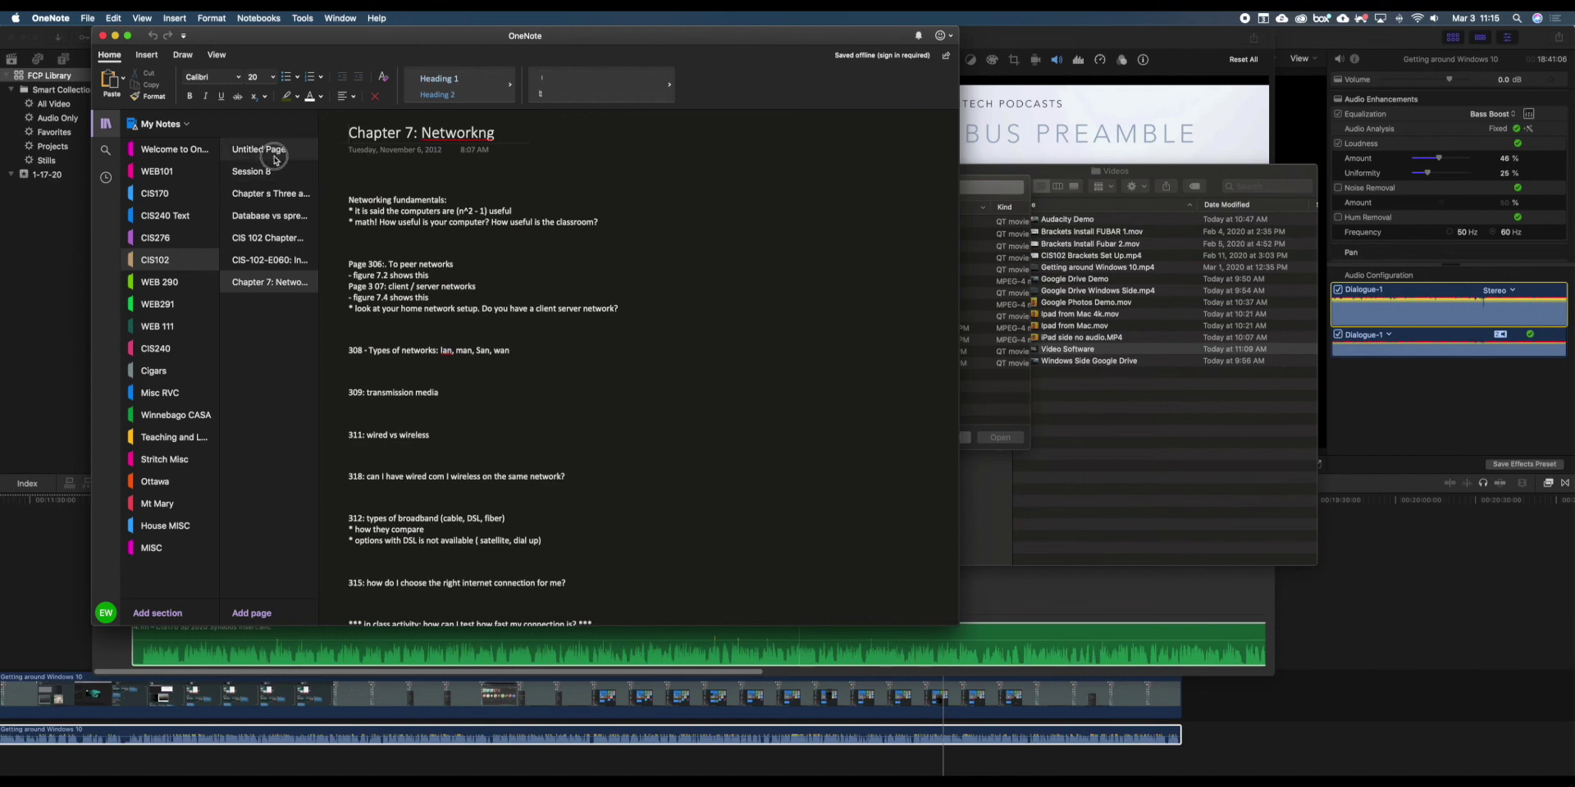